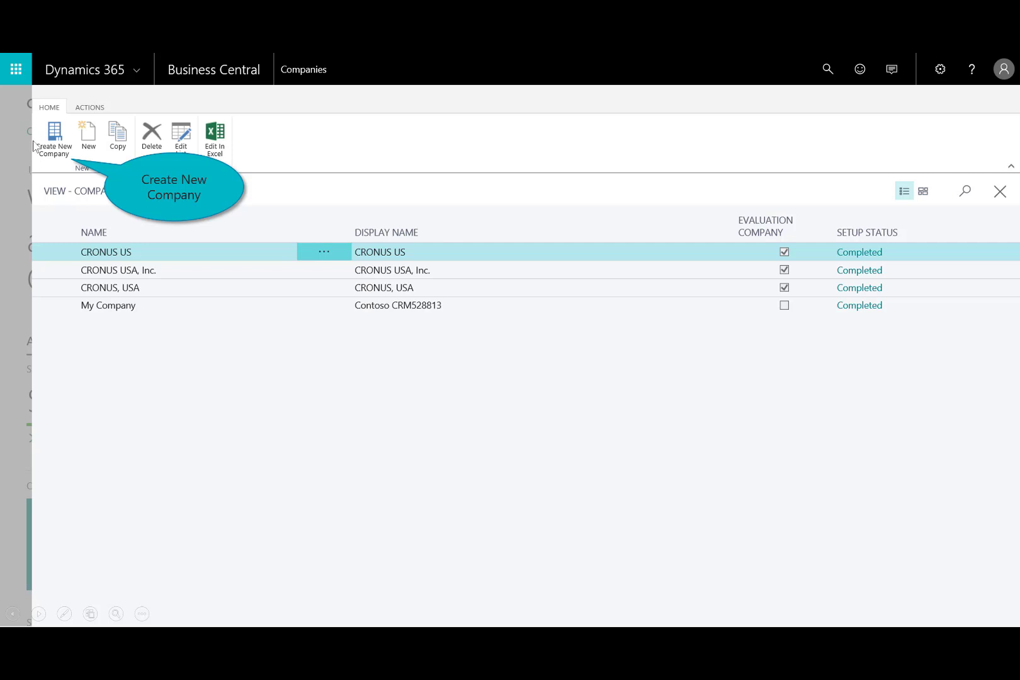
- Create a new company named CRONUS, USA Subsidiary with the Production - Setup Data Only option
{"action": "left_click", "coordinate": [53, 149]}
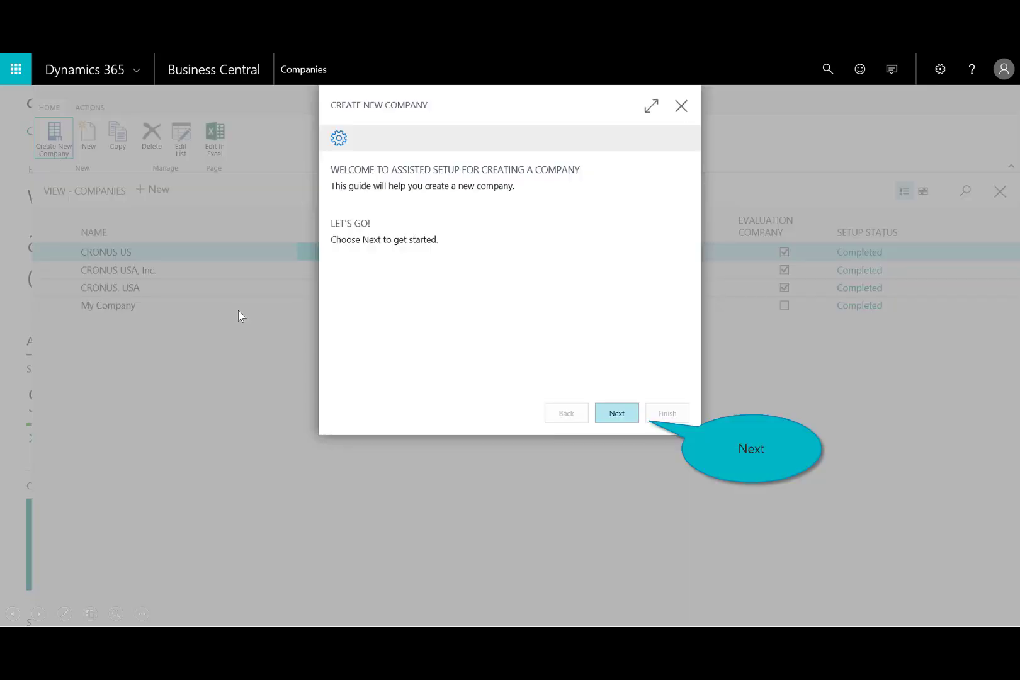
{"action": "left_click", "coordinate": [617, 414]}
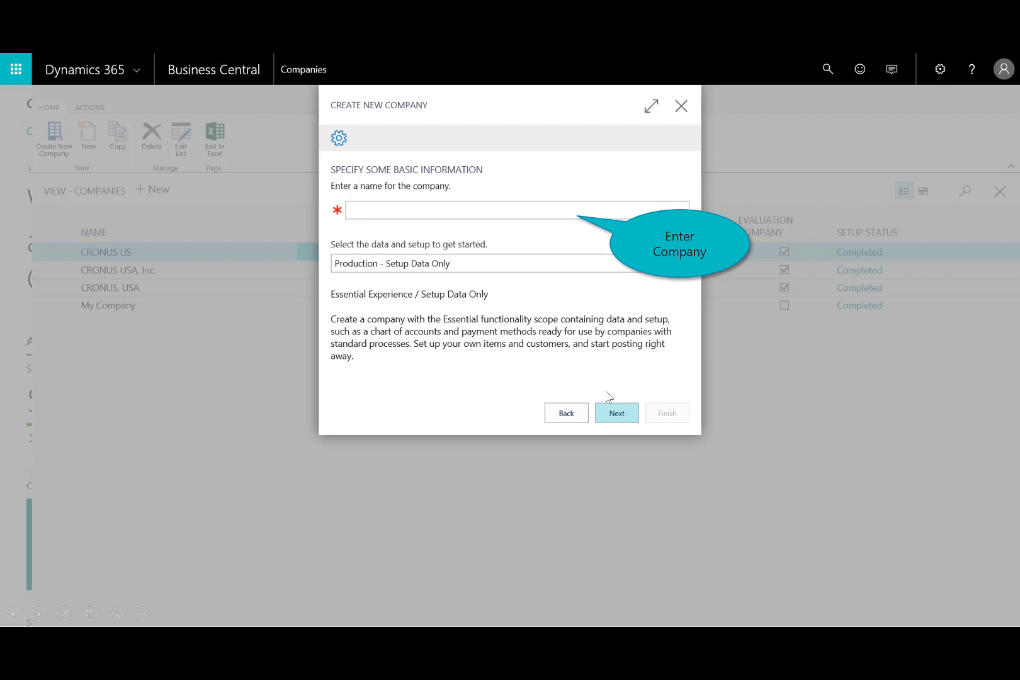
{"action": "left_click", "coordinate": [477, 216]}
{"action": "type", "text": "CRONUS, USA Subsidiary"}
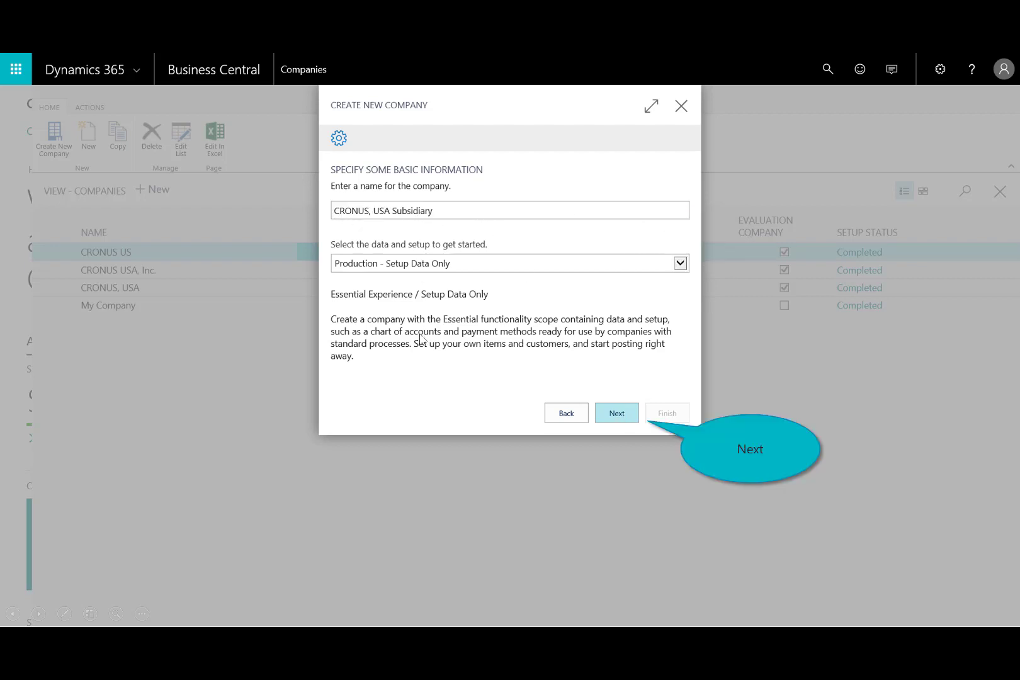
{"action": "left_click", "coordinate": [617, 414]}
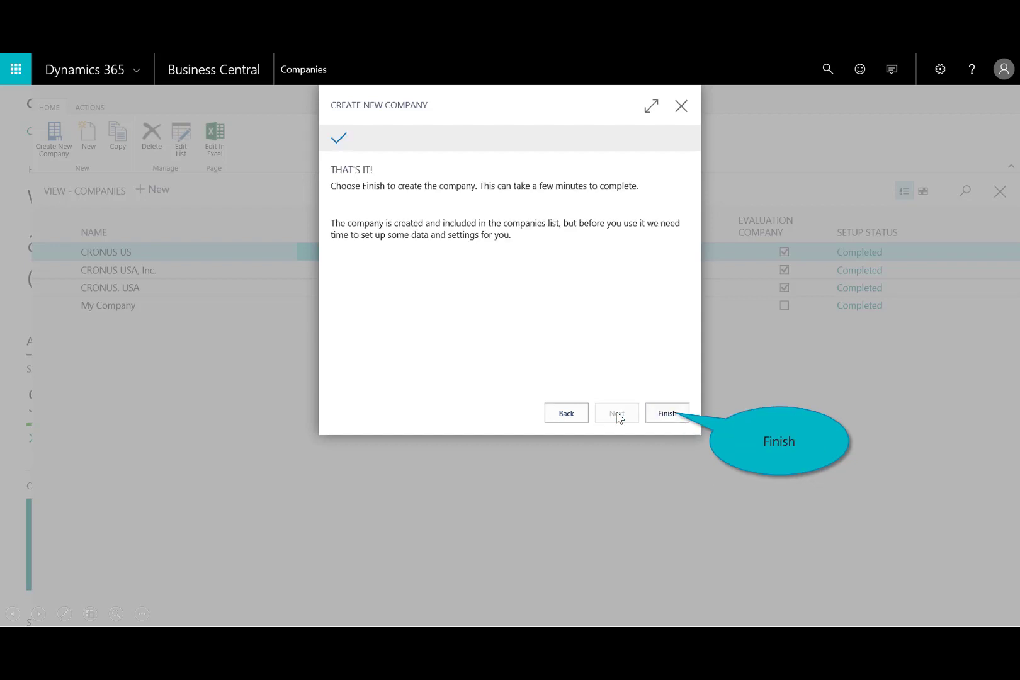
{"action": "left_click", "coordinate": [662, 414]}
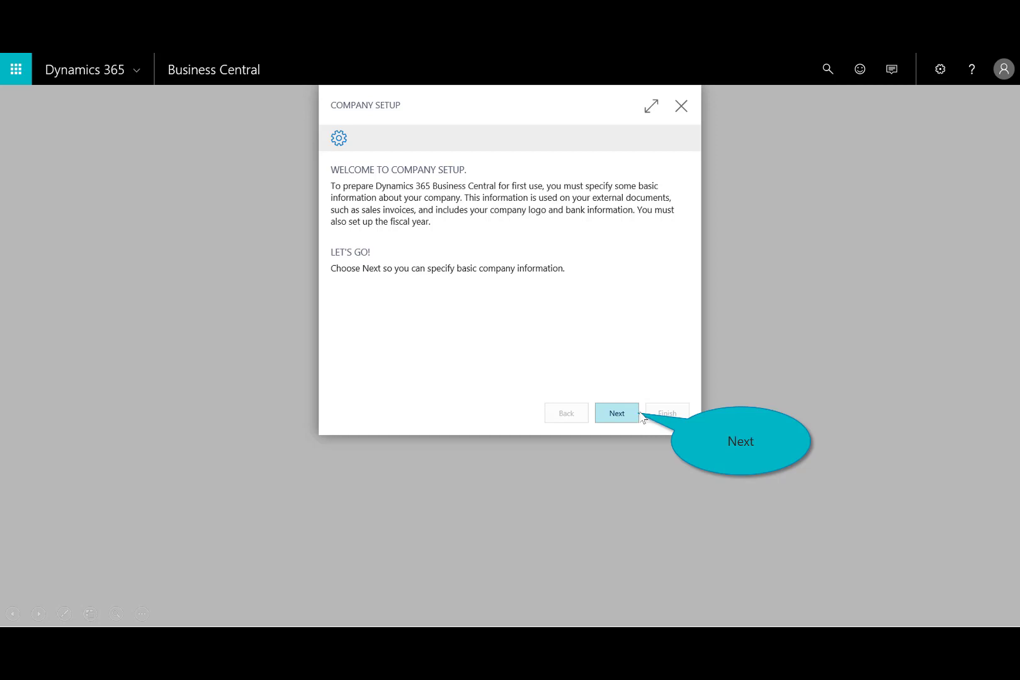
{"action": "left_click", "coordinate": [617, 416]}
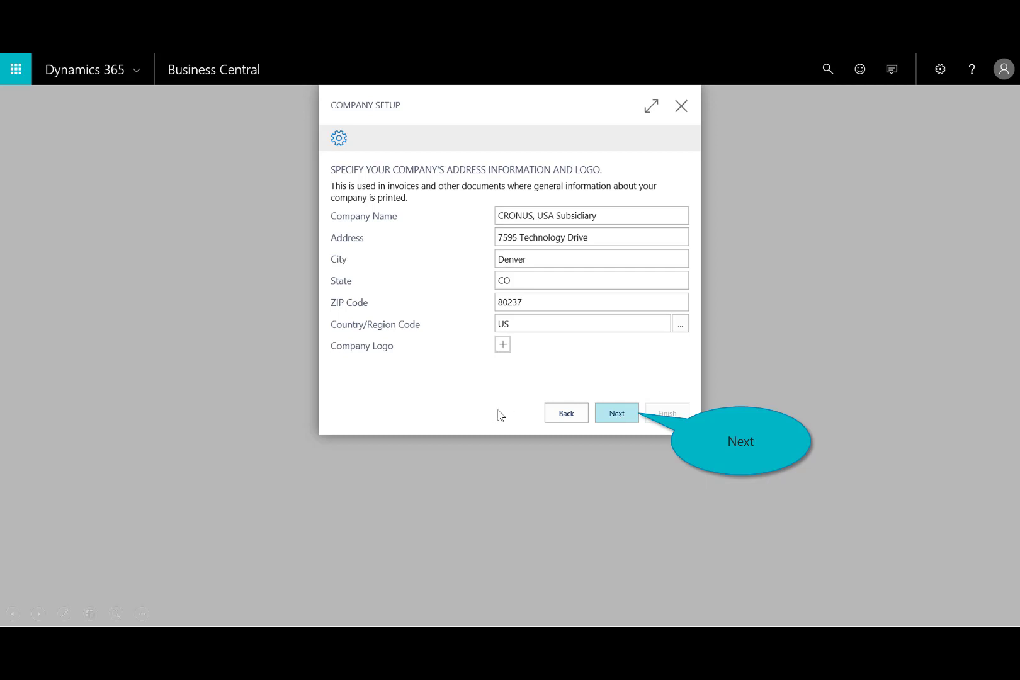
{"action": "left_click", "coordinate": [626, 414]}
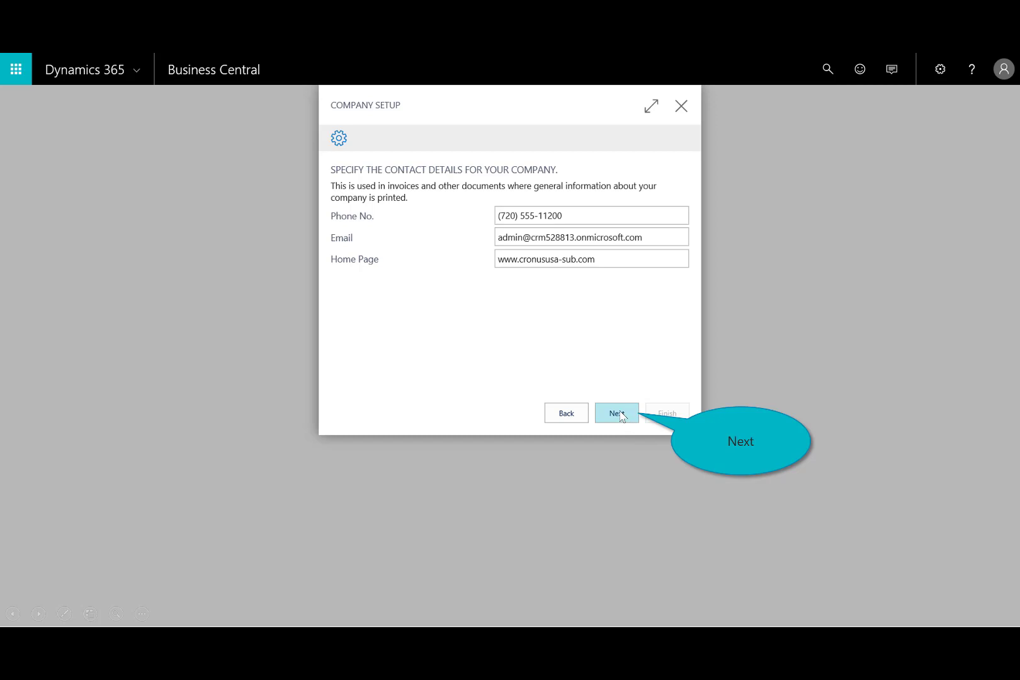
{"action": "left_click", "coordinate": [620, 415]}
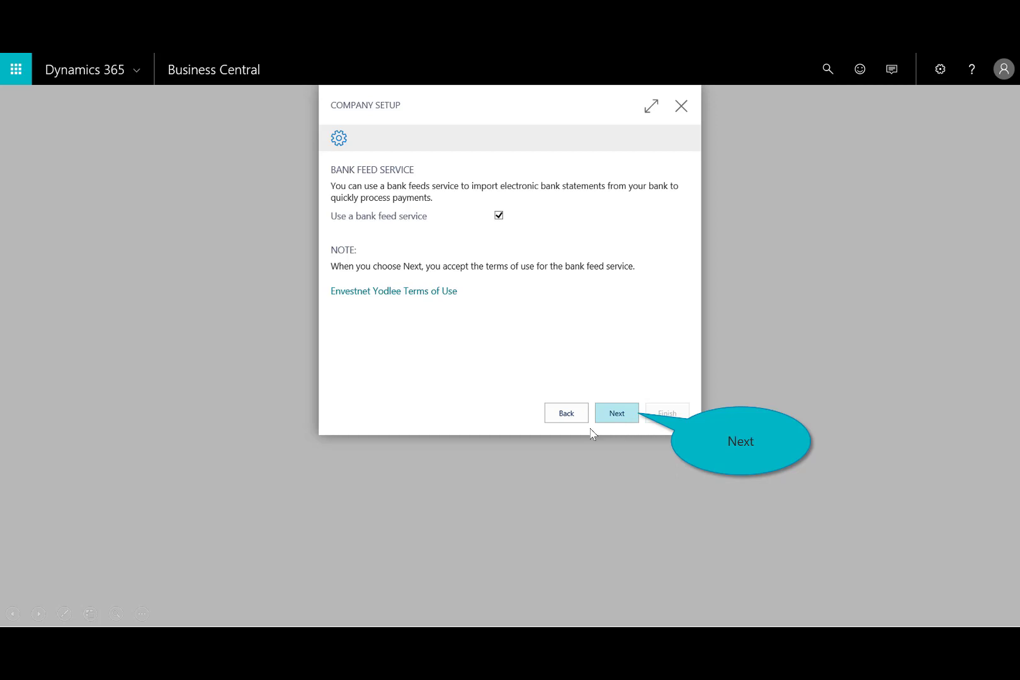
- Accept the bank feed service, choose Chase as the bank to link, and cancel the account linking
{"action": "left_click", "coordinate": [615, 417]}
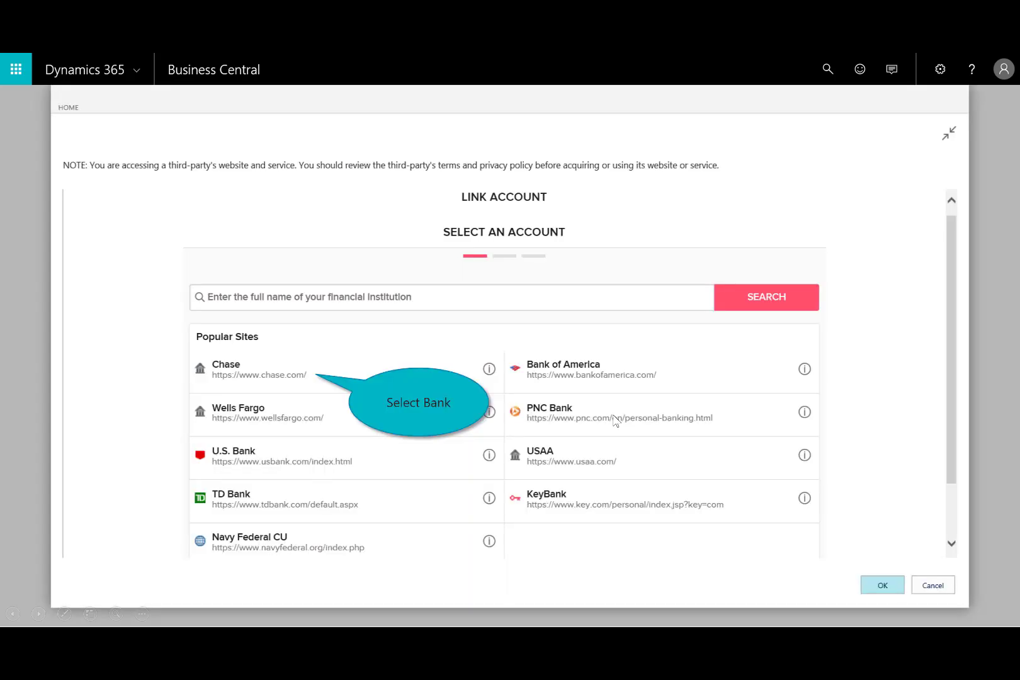
{"action": "left_click", "coordinate": [276, 363]}
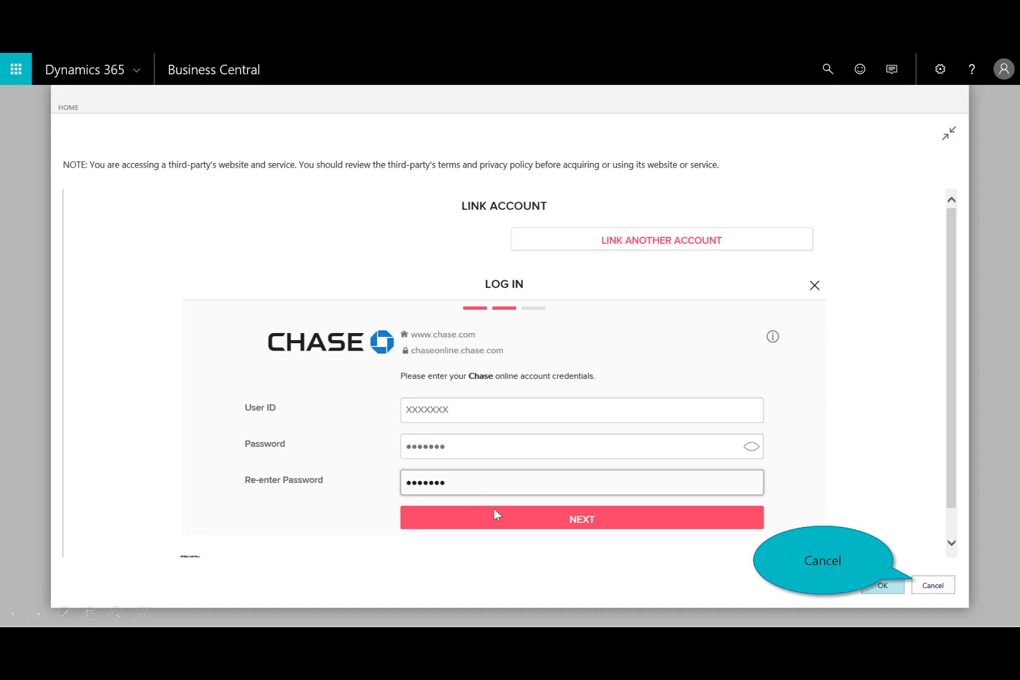
{"action": "left_click", "coordinate": [933, 586]}
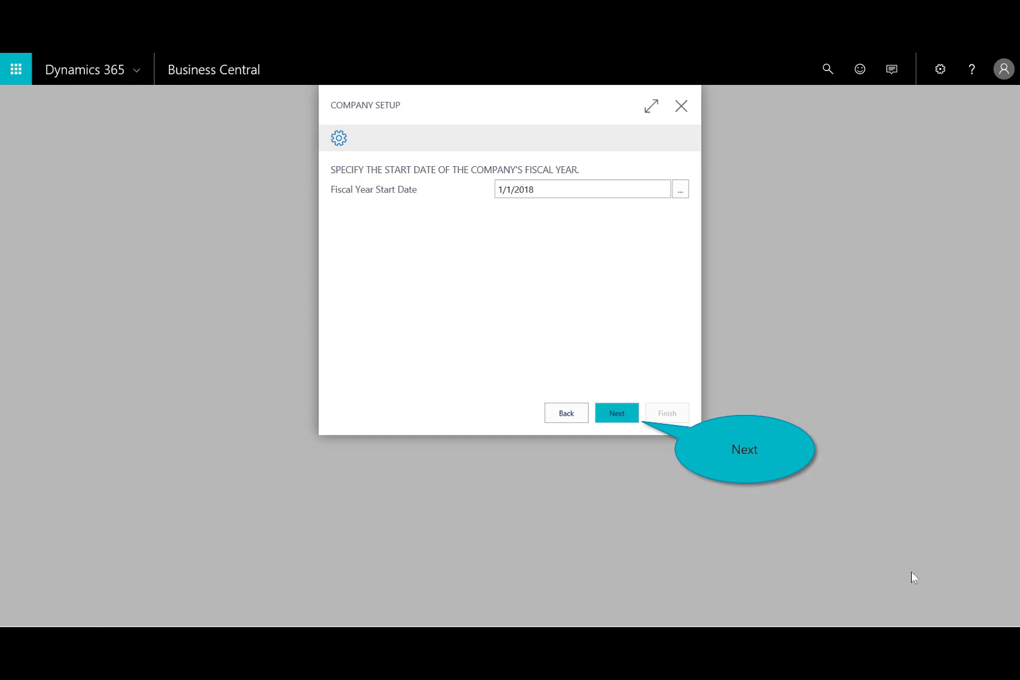
- Complete the company setup with fiscal year start date 1/1/2018 and FIFO as the inventory costing method
{"action": "left_click", "coordinate": [615, 413]}
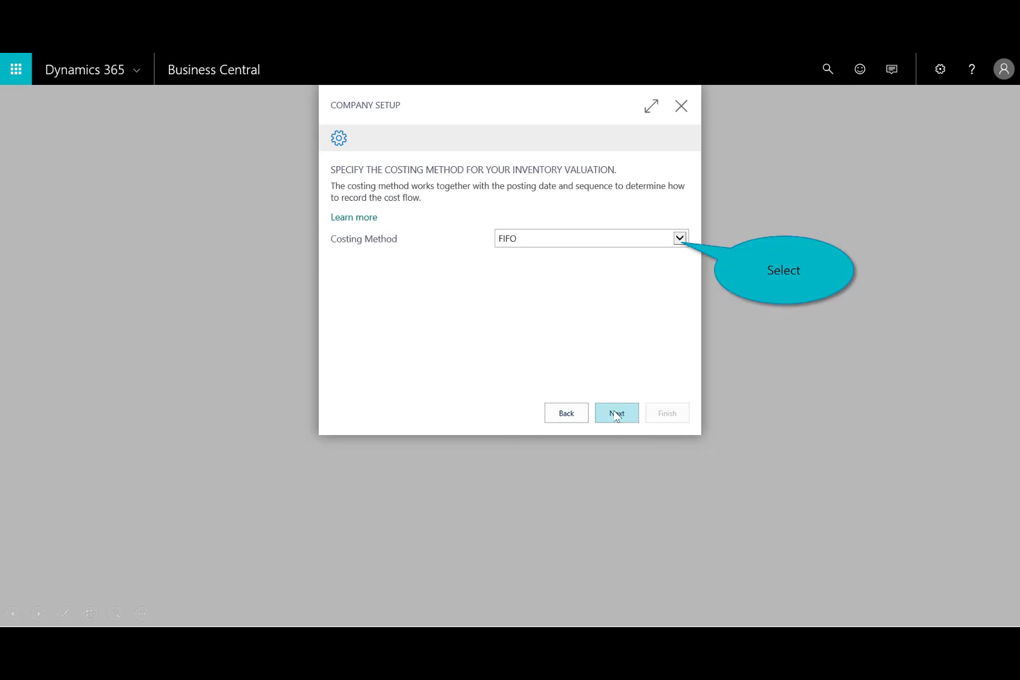
{"action": "left_click", "coordinate": [680, 245]}
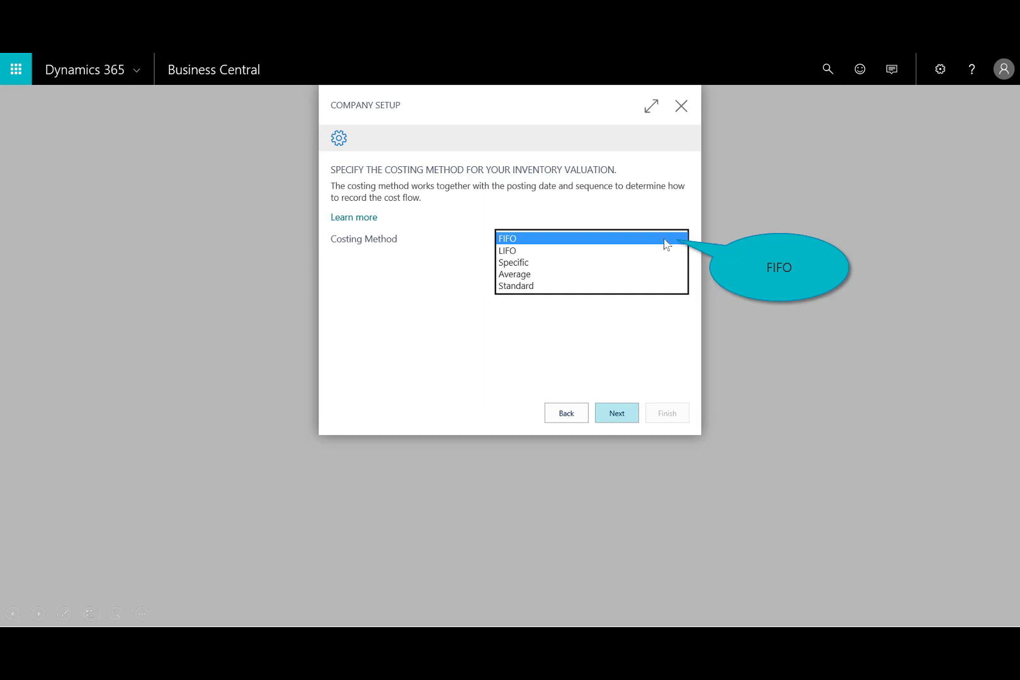
{"action": "left_click", "coordinate": [665, 240]}
{"action": "left_click", "coordinate": [607, 416]}
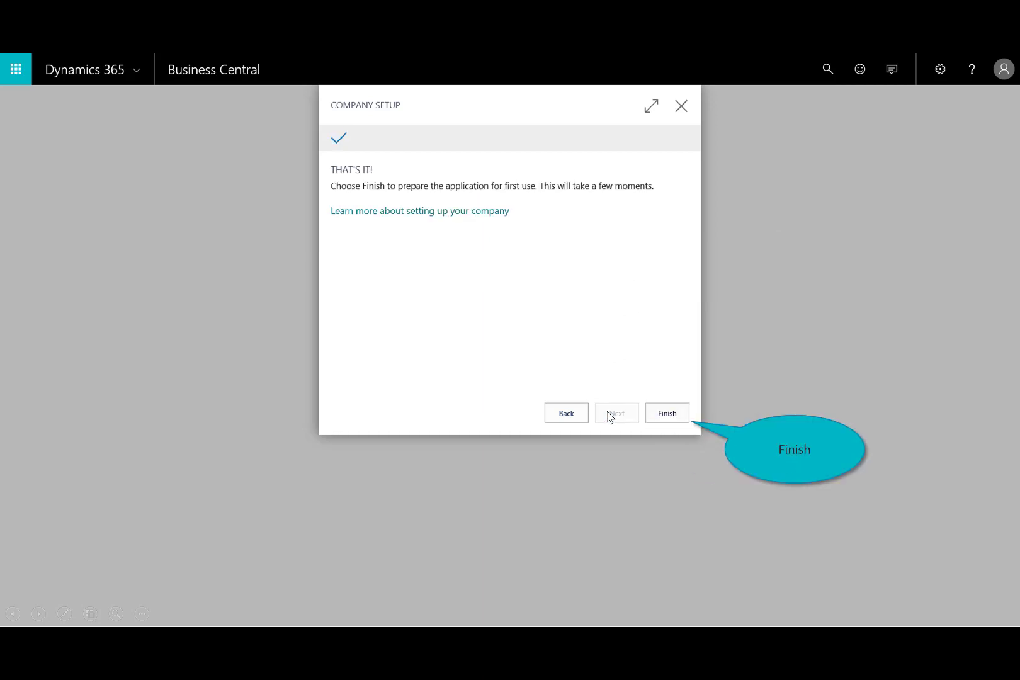
{"action": "left_click", "coordinate": [665, 413]}
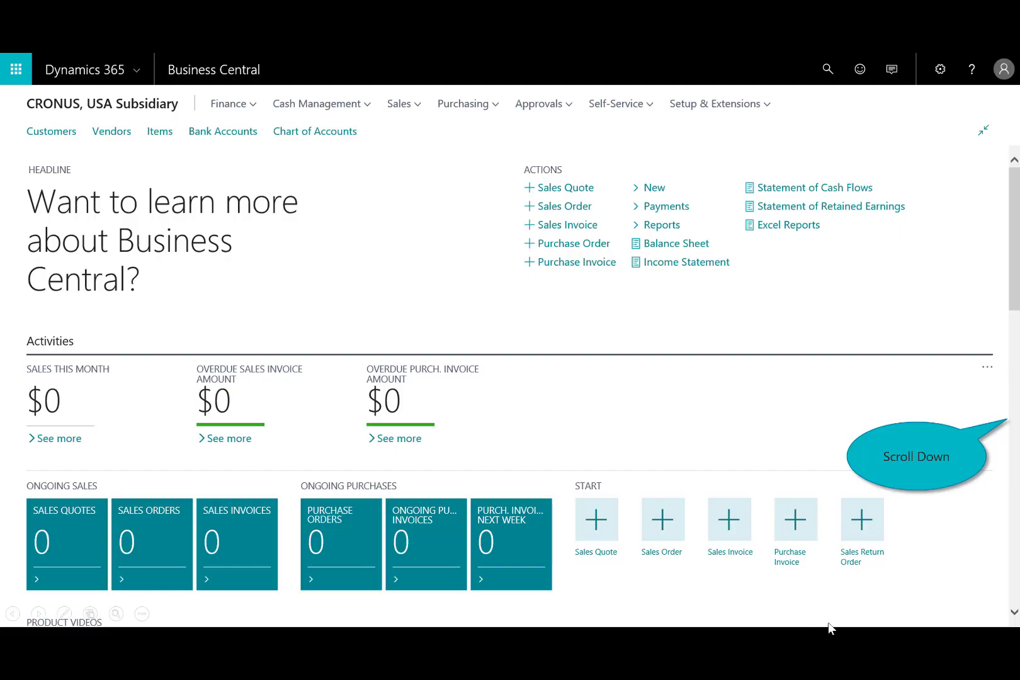
- View the Migrate business data video from the Get started with Dynamics 365 resources, and close it
{"action": "scroll", "coordinate": [1009, 530], "scroll_direction": "down", "scroll_amount": 5}
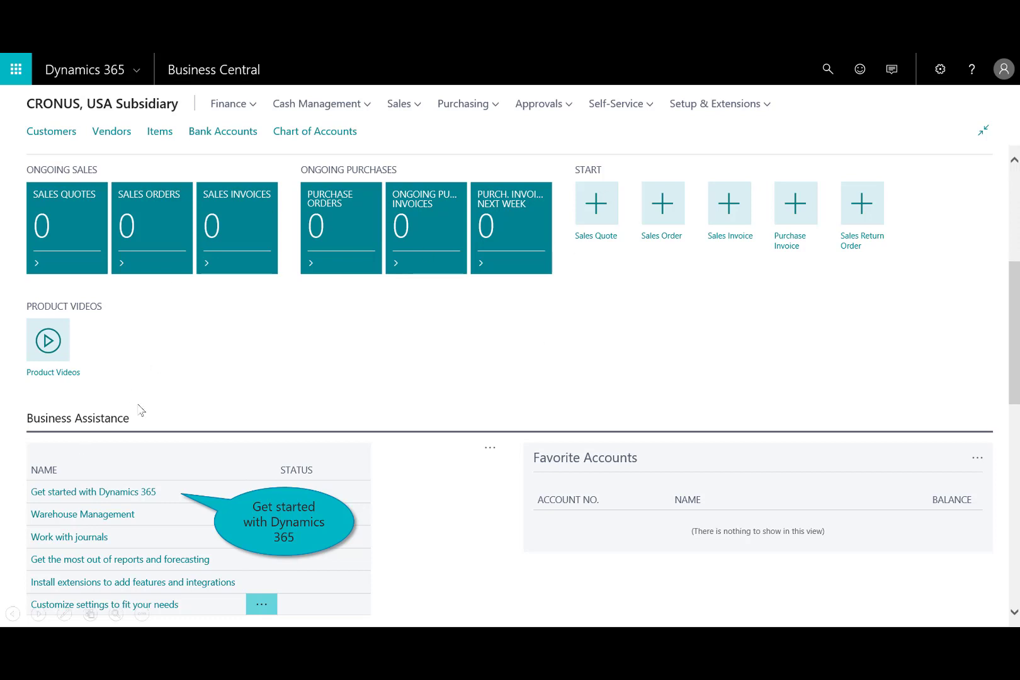
{"action": "left_click", "coordinate": [111, 493]}
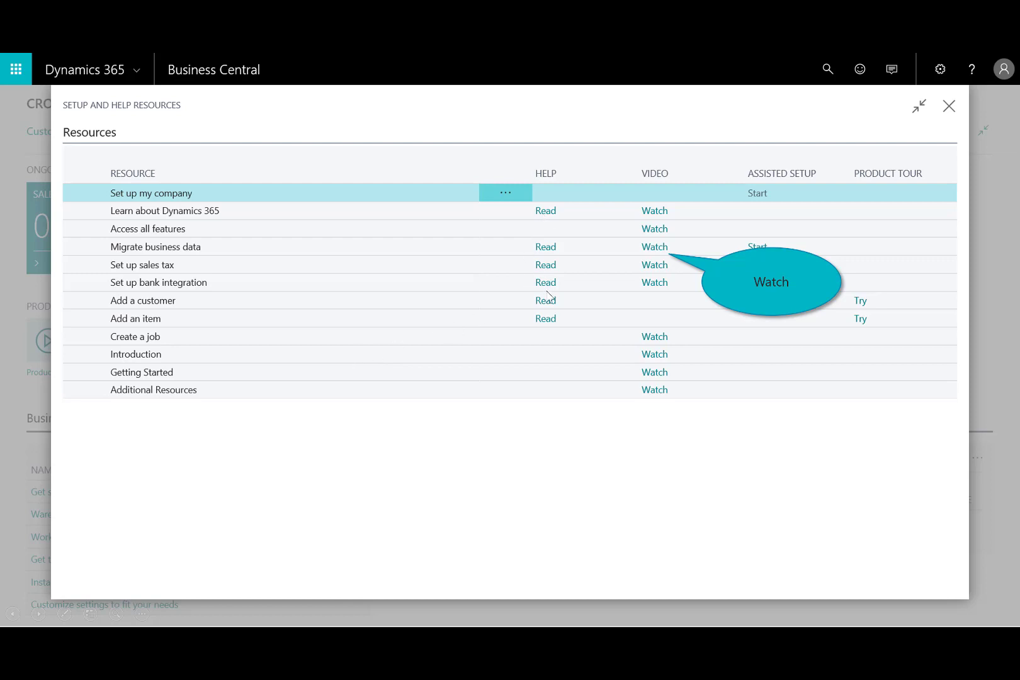
{"action": "left_click", "coordinate": [663, 250]}
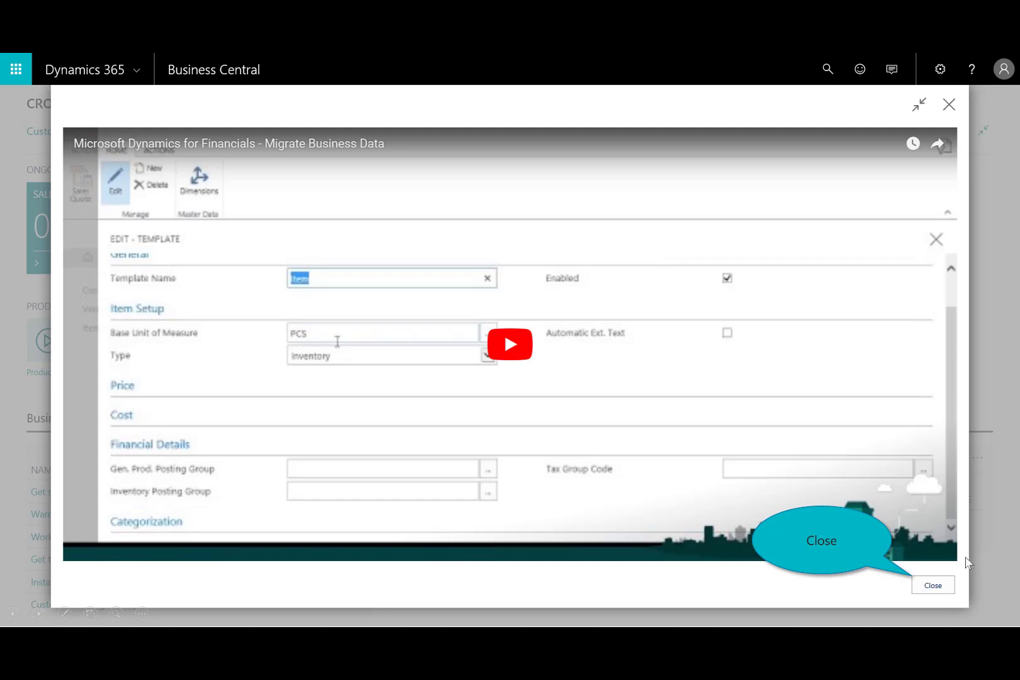
{"action": "left_click", "coordinate": [932, 583]}
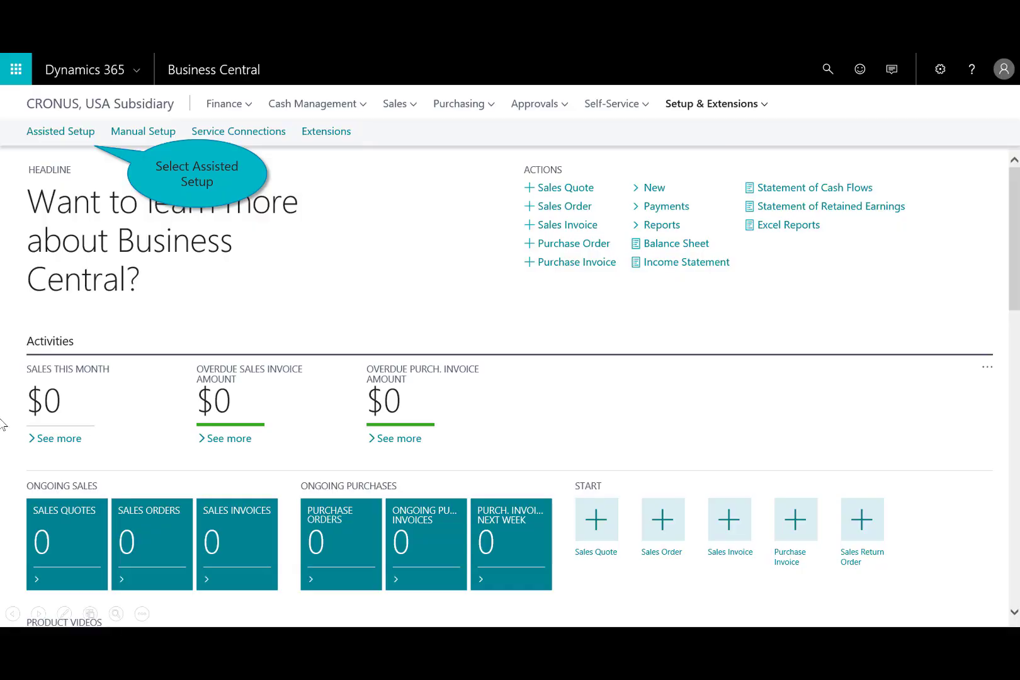
- Start the Migrate business data assisted setup with Import from Excel as the data source
{"action": "left_click", "coordinate": [71, 138]}
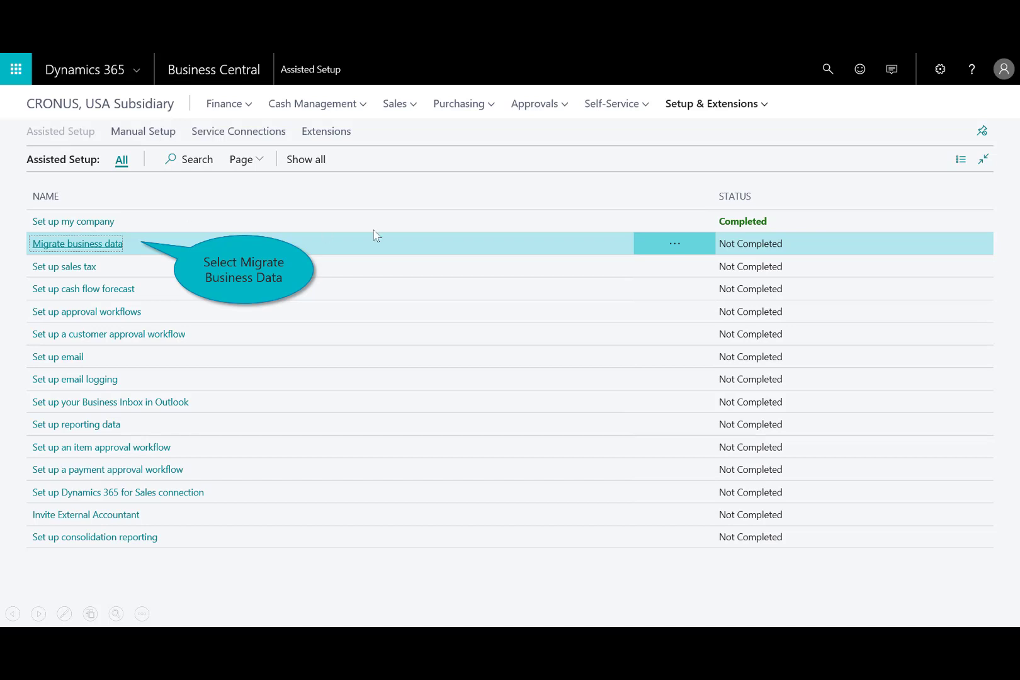
{"action": "left_click", "coordinate": [90, 246]}
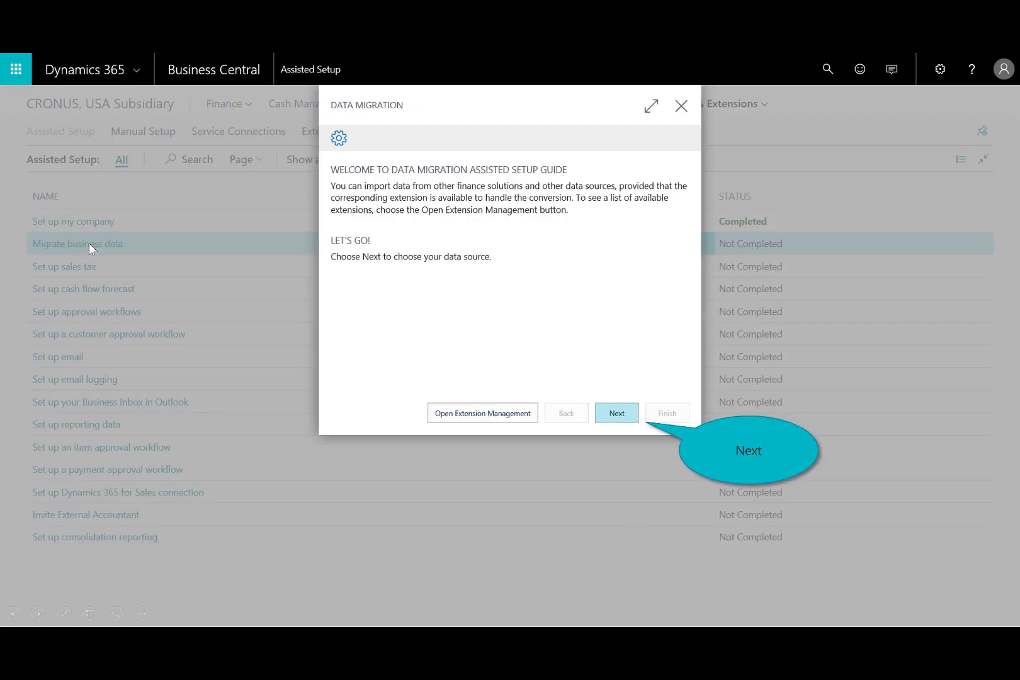
{"action": "left_click", "coordinate": [622, 419]}
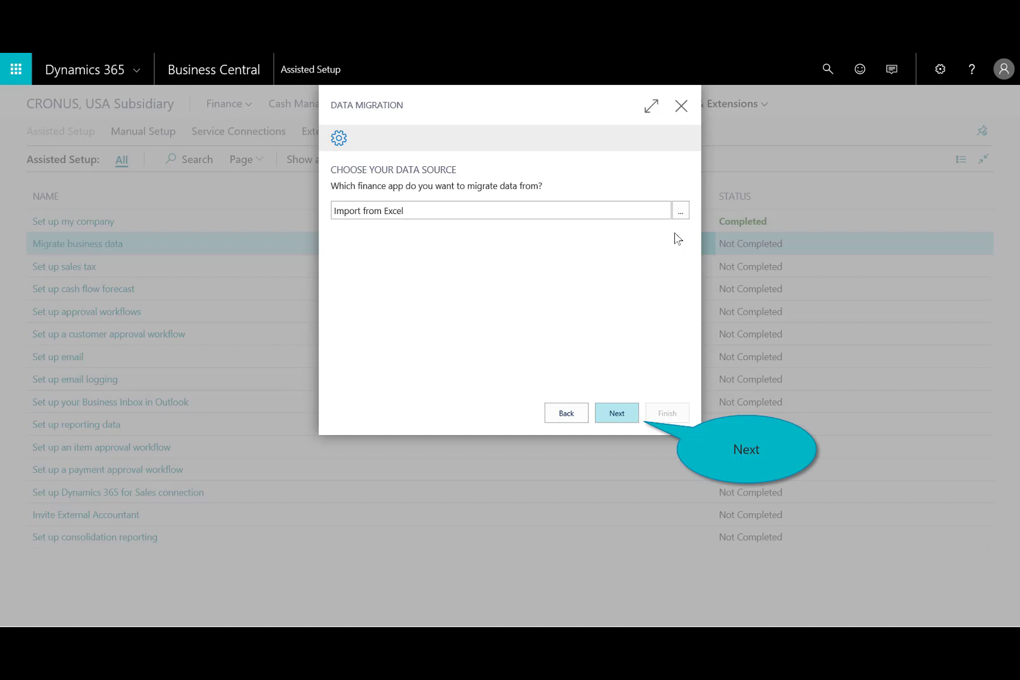
{"action": "left_click", "coordinate": [624, 413]}
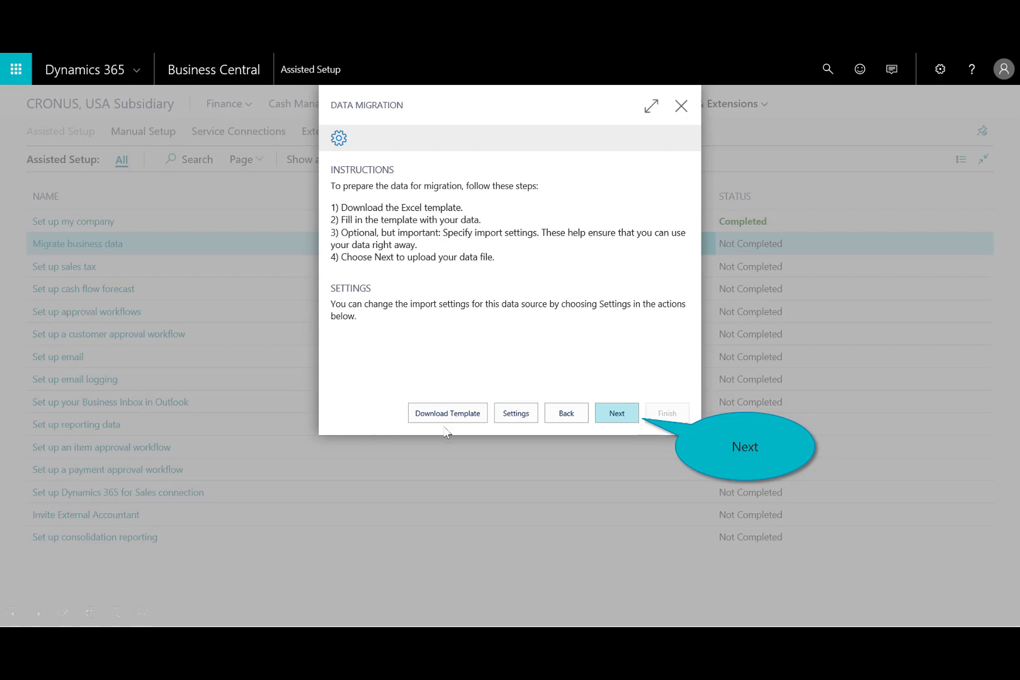
- Upload the file MLB DataImport_Dynamics36526_03_2018_23_54_30.xlsx from the Desktop as the migration data
{"action": "left_click", "coordinate": [621, 411]}
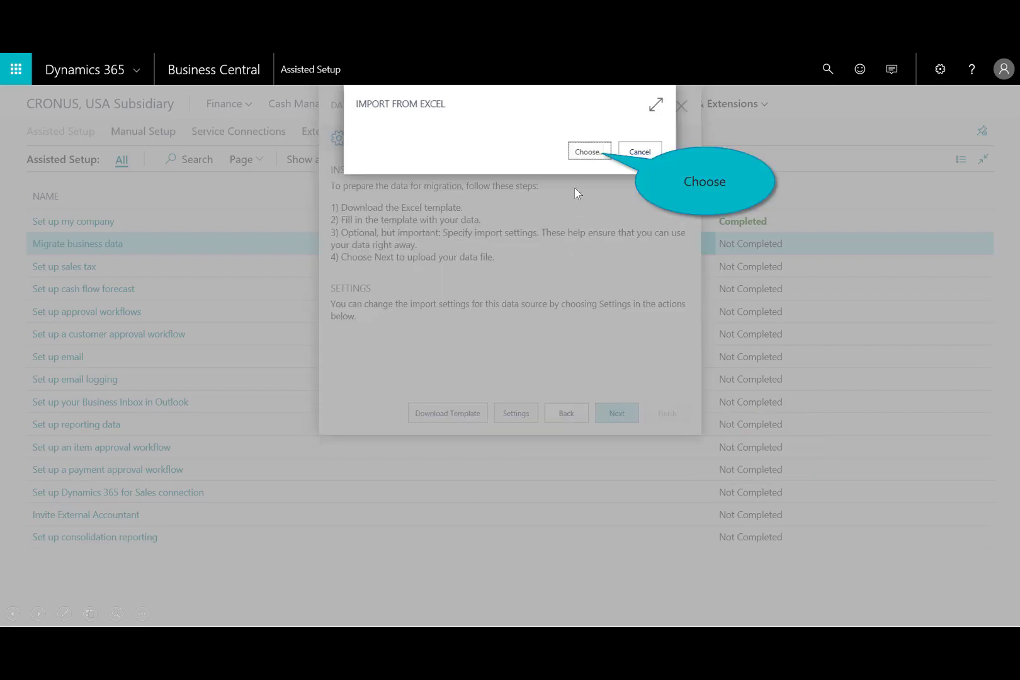
{"action": "left_click", "coordinate": [588, 152]}
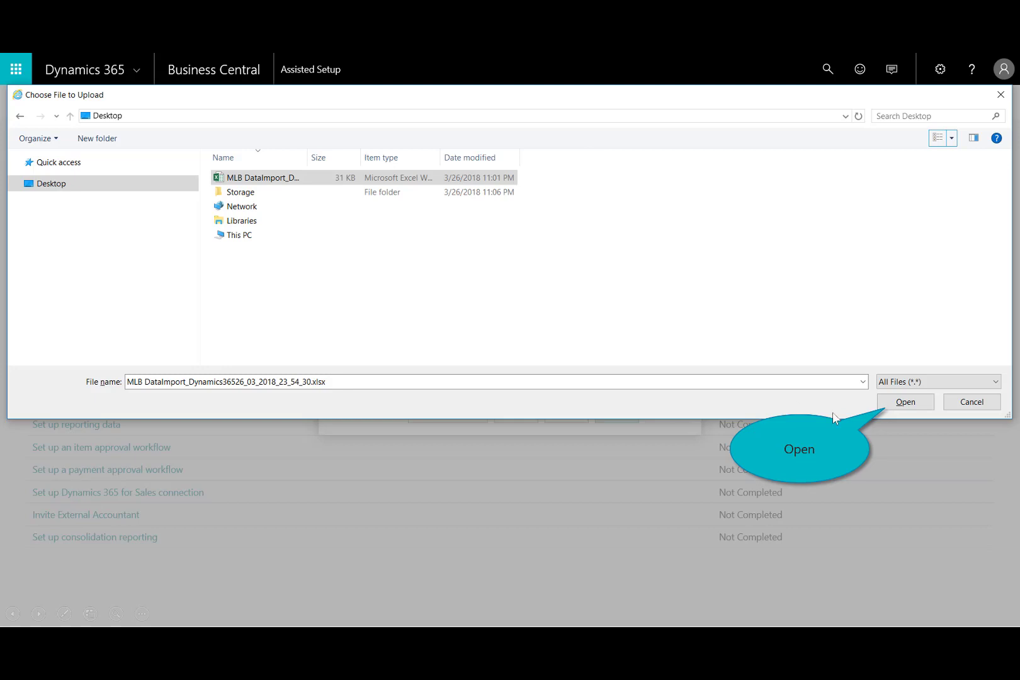
{"action": "left_click", "coordinate": [901, 403]}
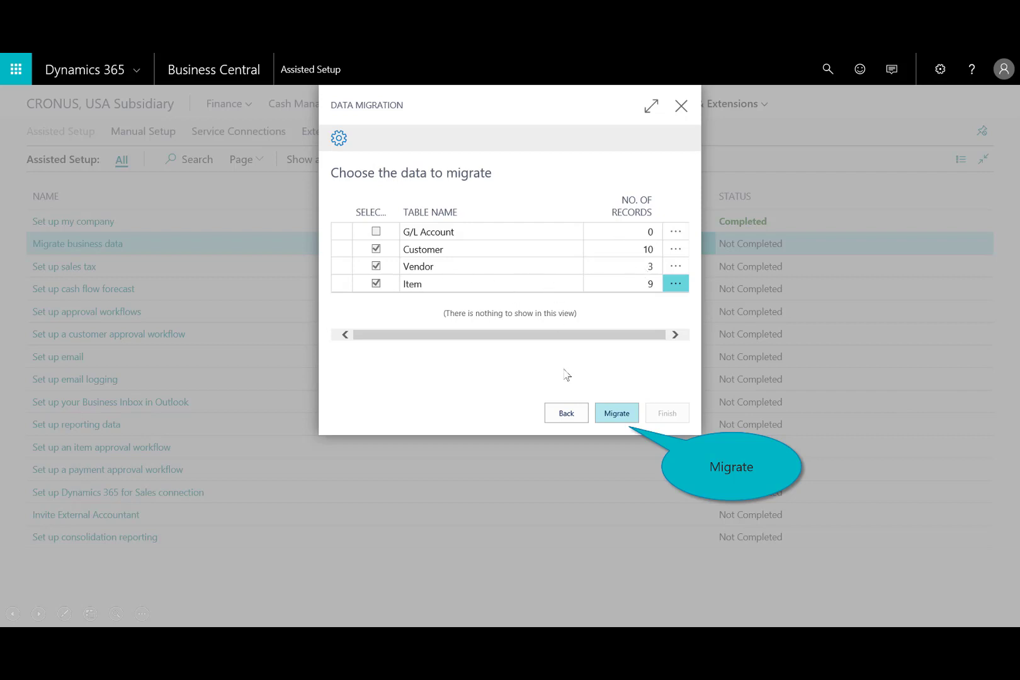
- Migrate the Customer, Vendor and Item tables and finish the data migration guide
{"action": "left_click", "coordinate": [615, 414]}
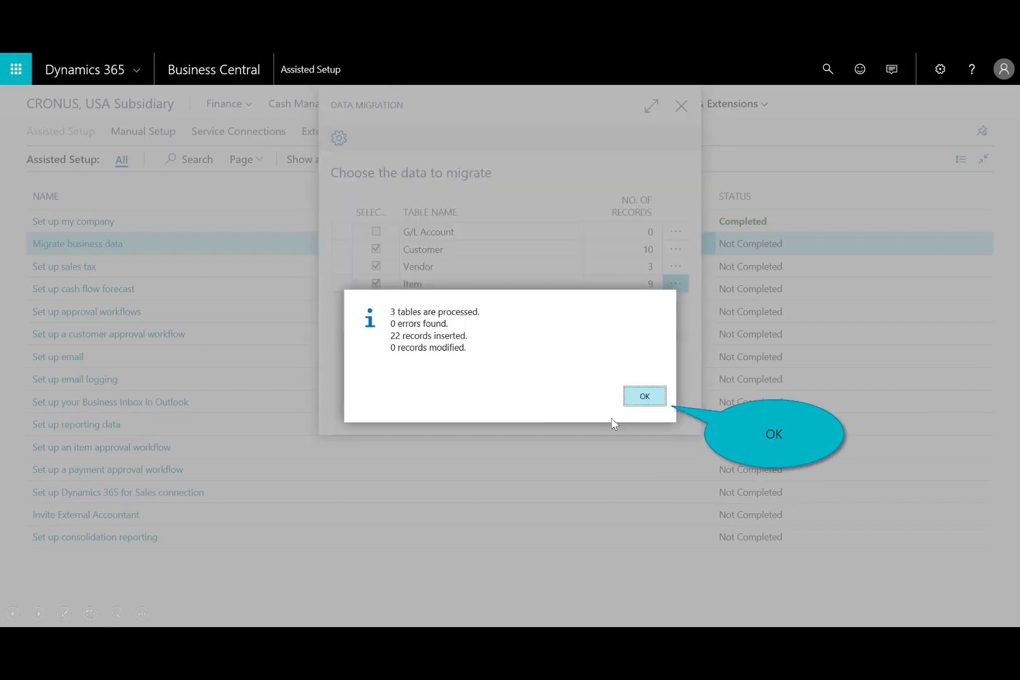
{"action": "left_click", "coordinate": [646, 403]}
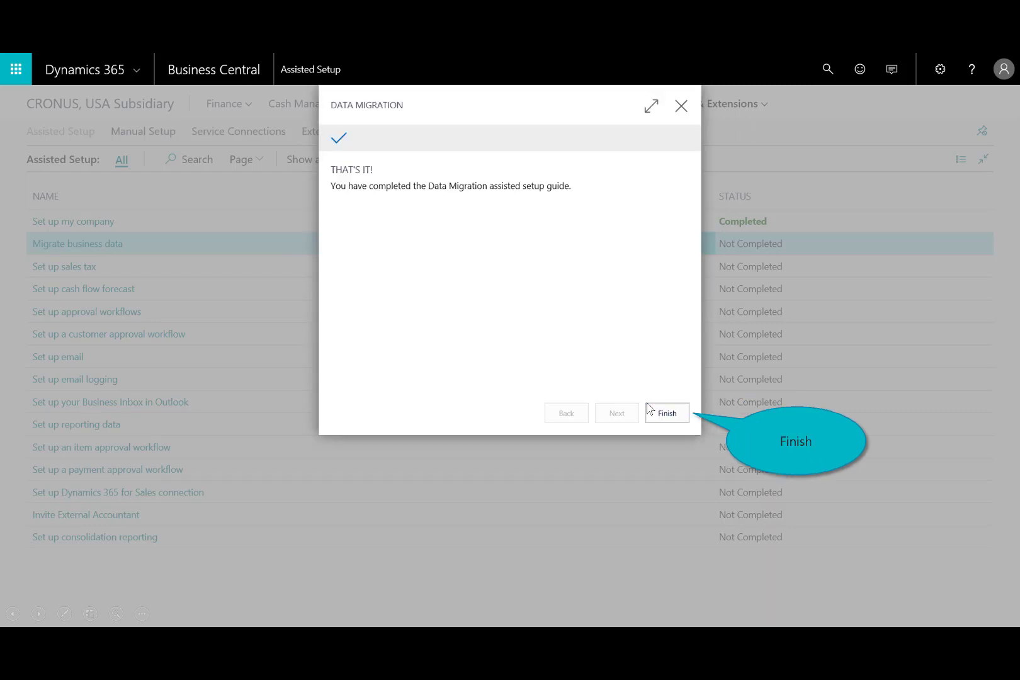
{"action": "left_click", "coordinate": [667, 413]}
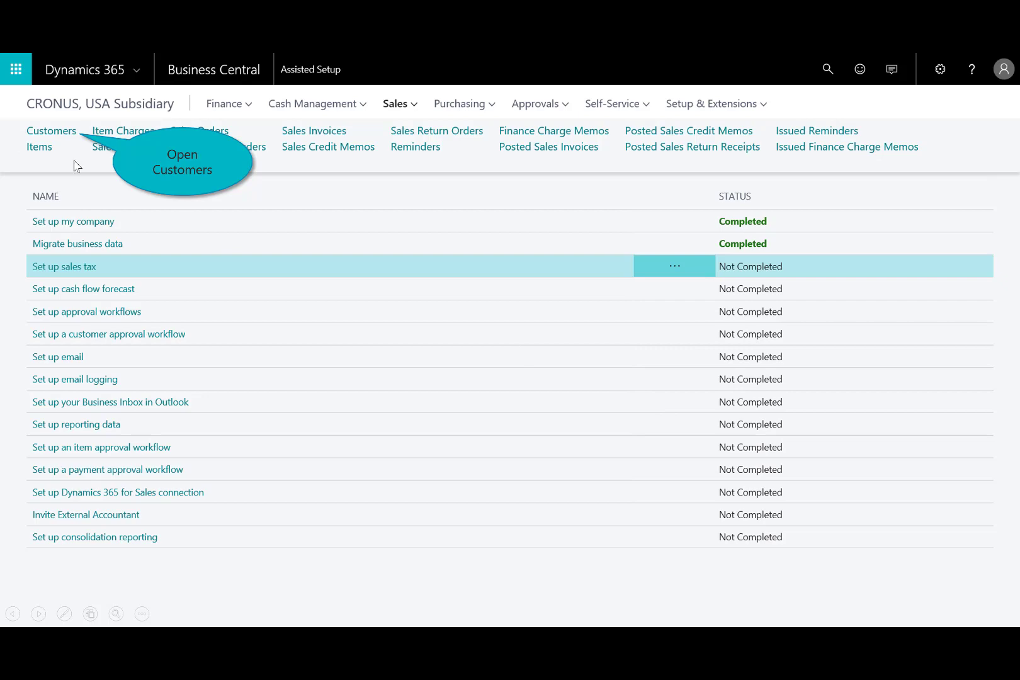
- Review the migrated records in the Customers, Vendors and Items lists
{"action": "left_click", "coordinate": [54, 131]}
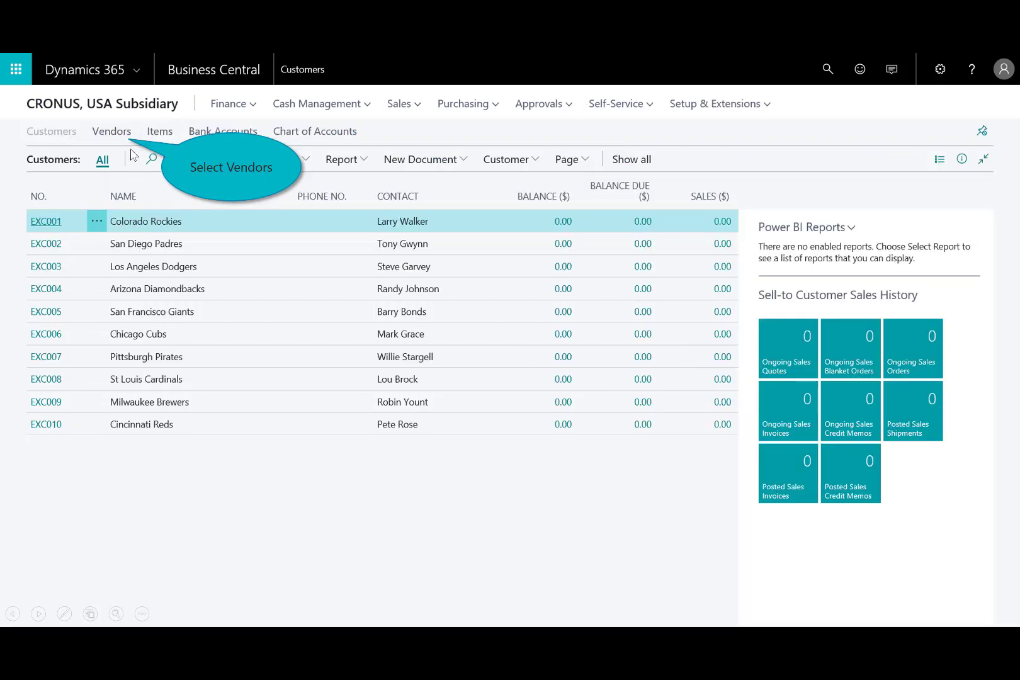
{"action": "left_click", "coordinate": [112, 134]}
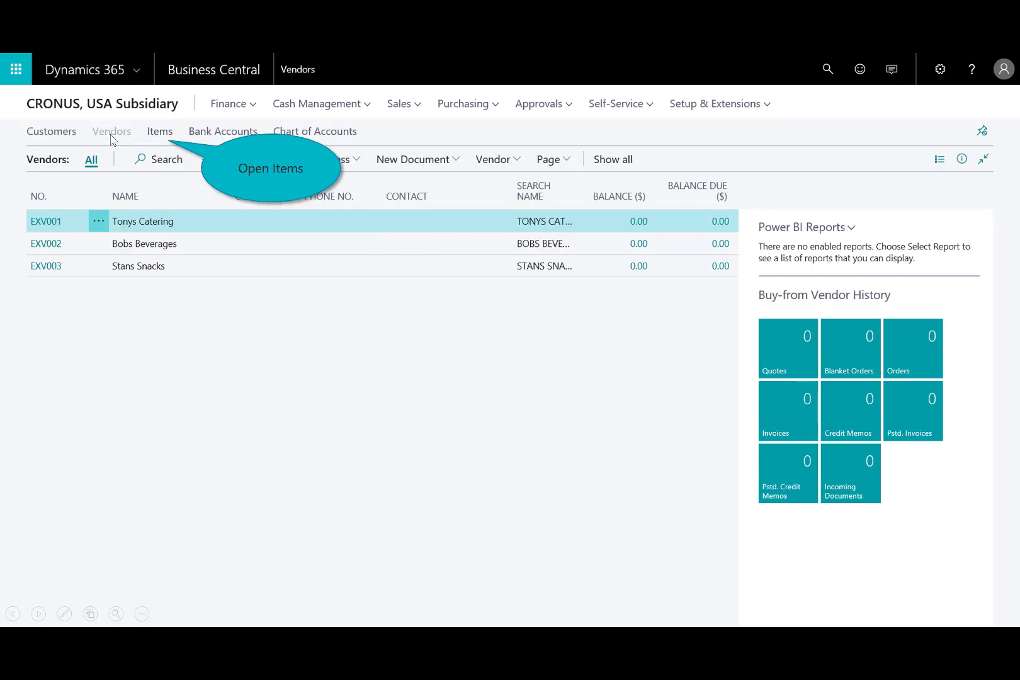
{"action": "left_click", "coordinate": [165, 133]}
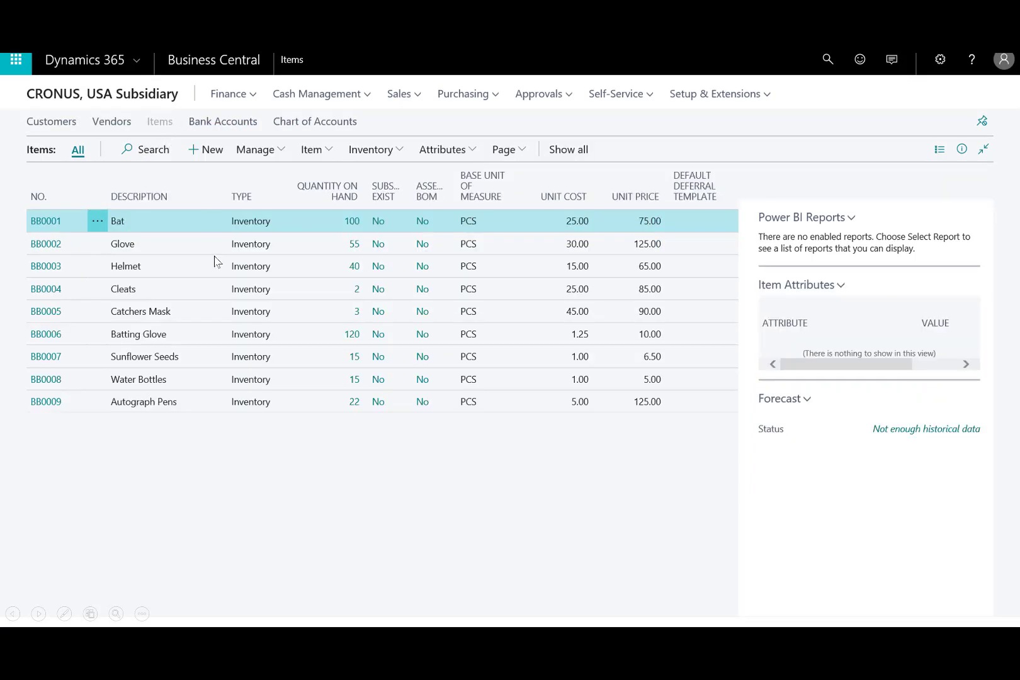
{"action": "left_click", "coordinate": [263, 306]}
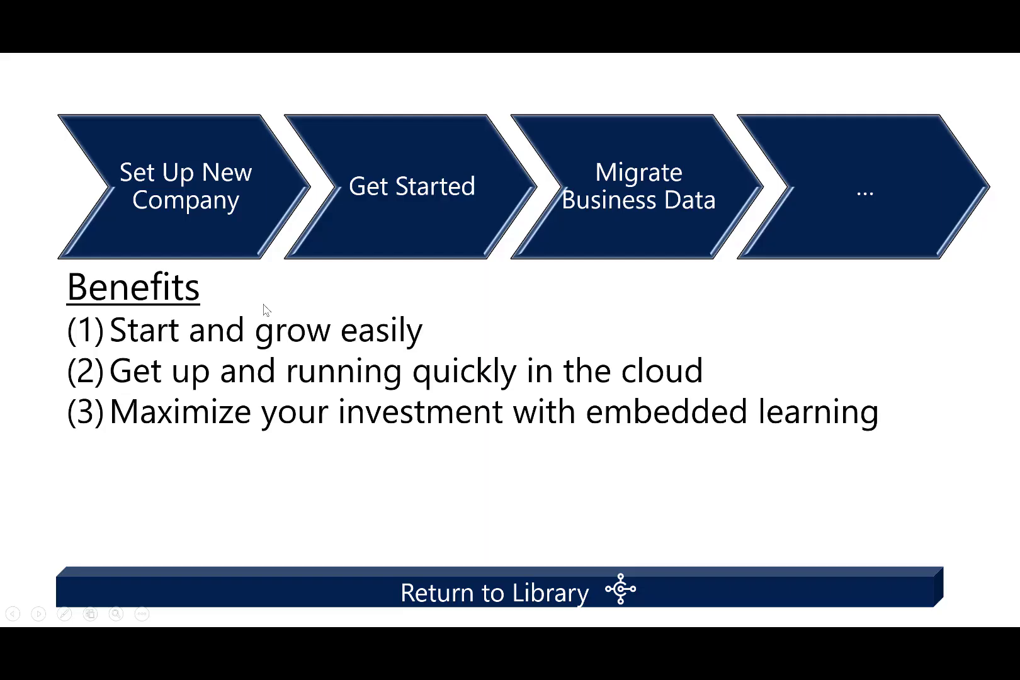